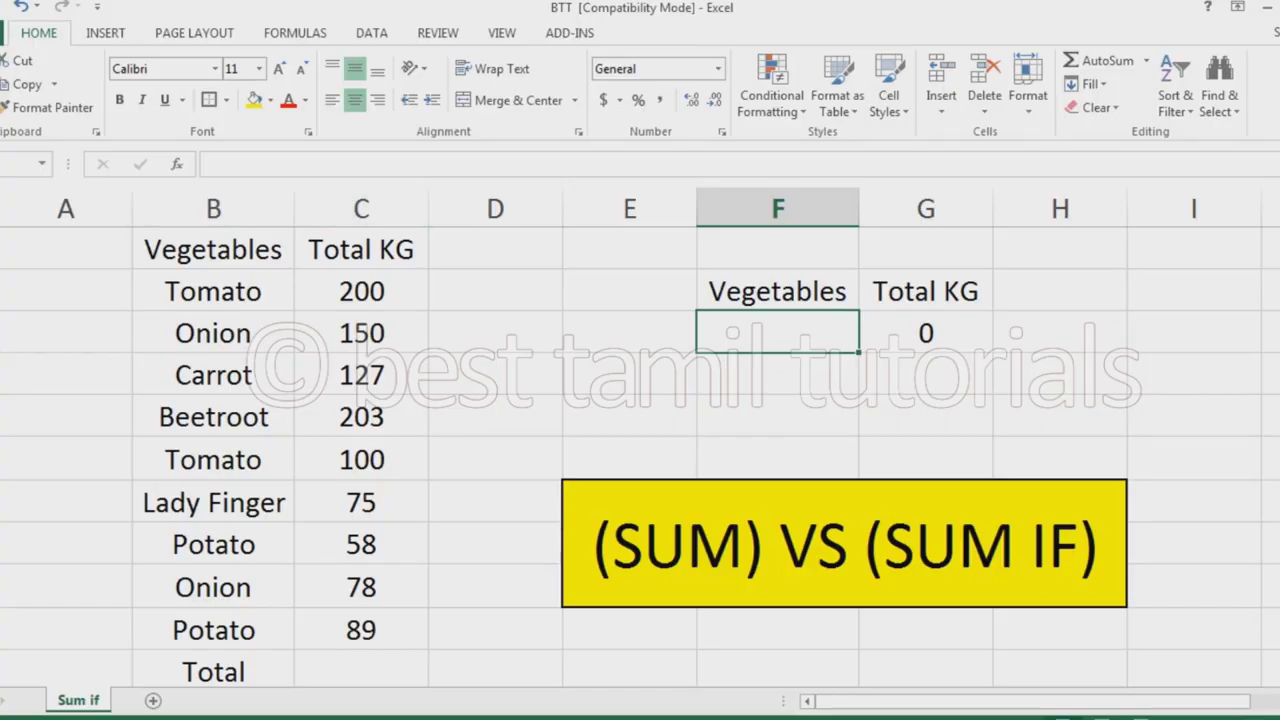
- Total the vegetable weights in C11, beside the Total label, with the formula =SUM(C2:C10)
left_click(361, 670)
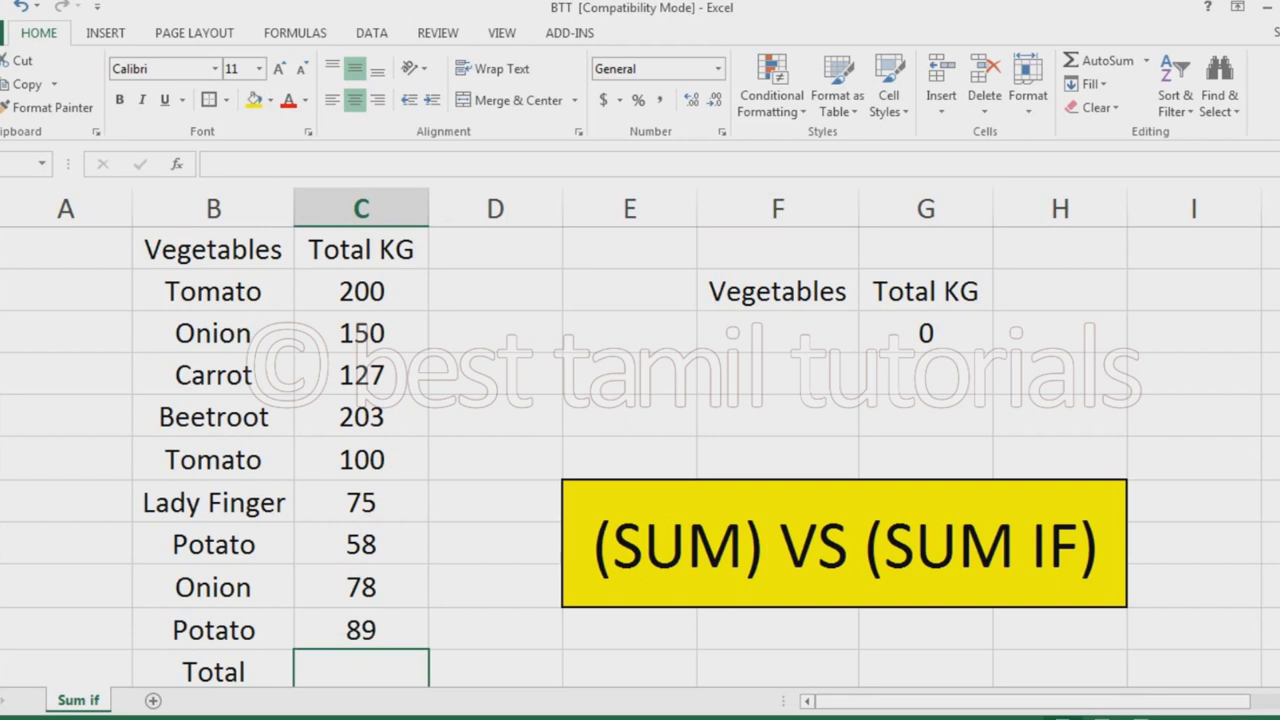
scroll(640, 437, "down", 1)
type("=SUM")
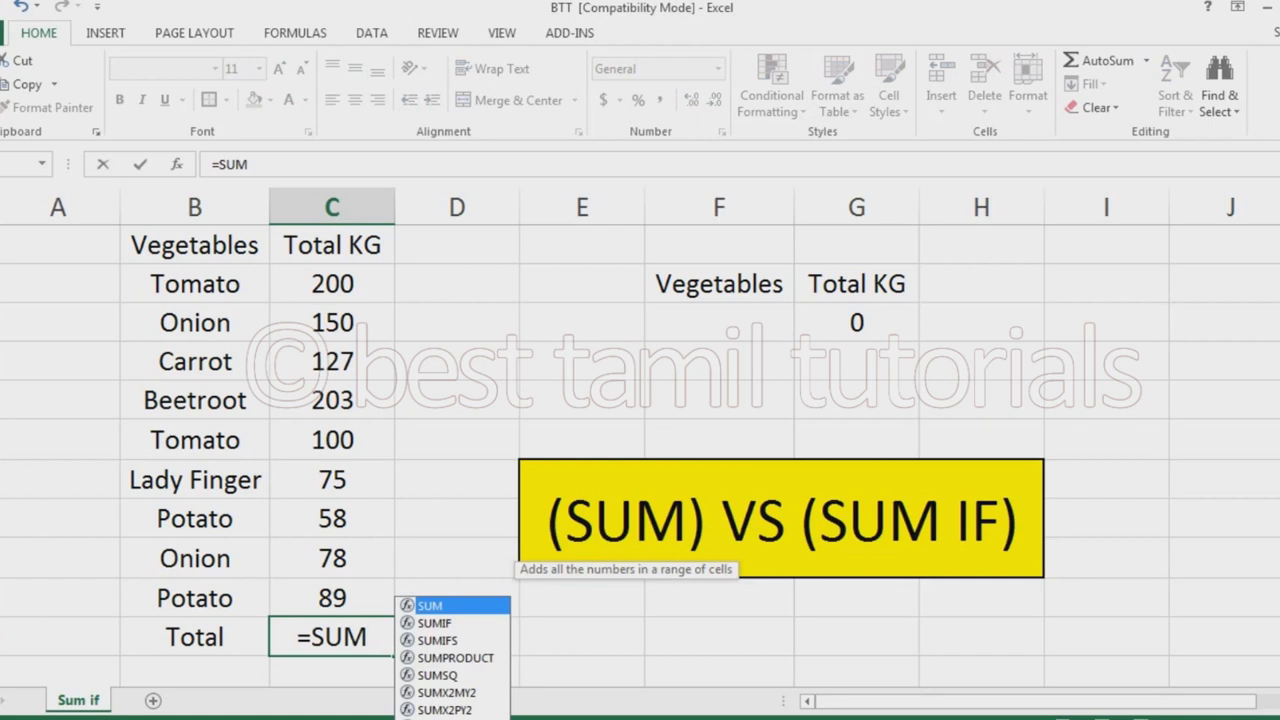
type("(")
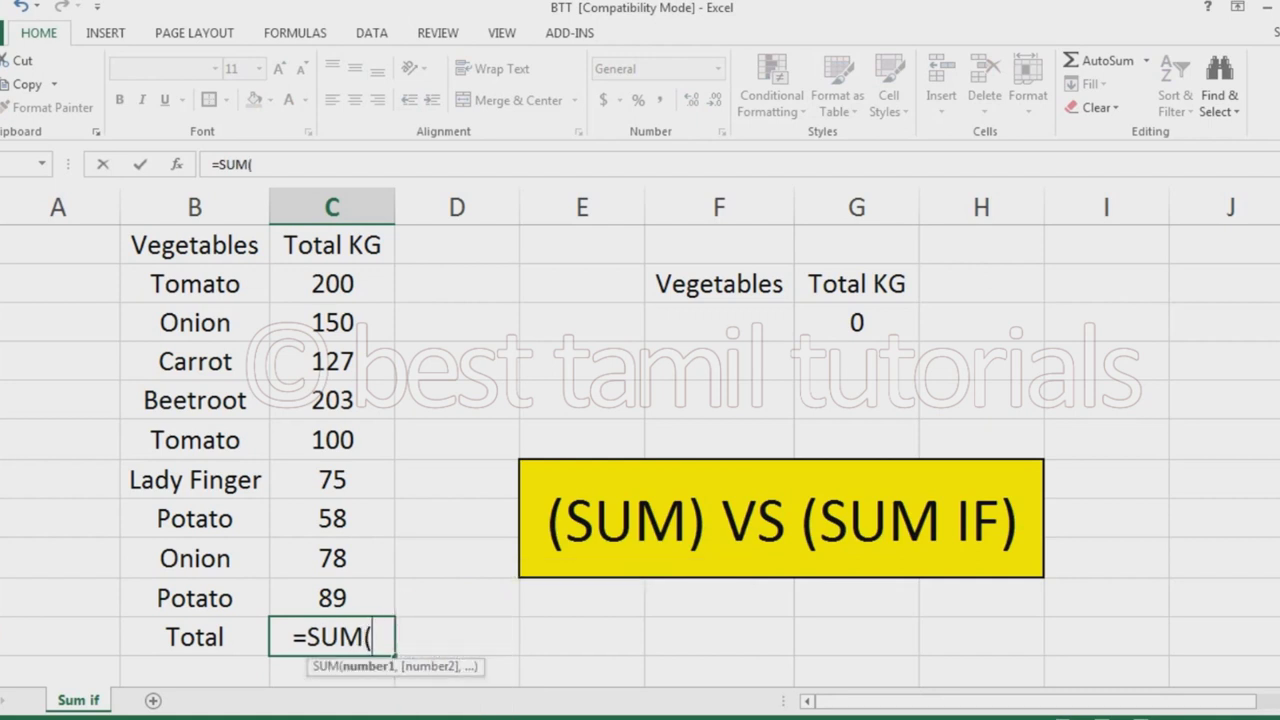
left_click_drag(332, 284, 332, 598)
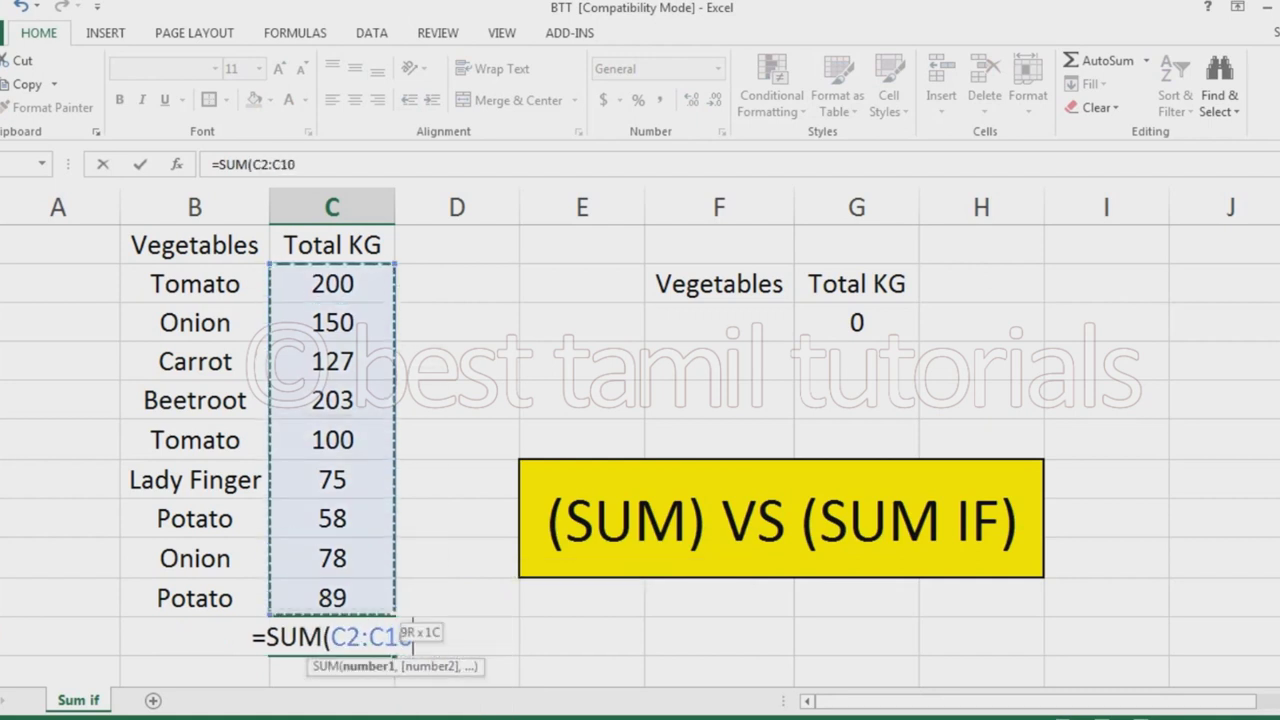
type(")")
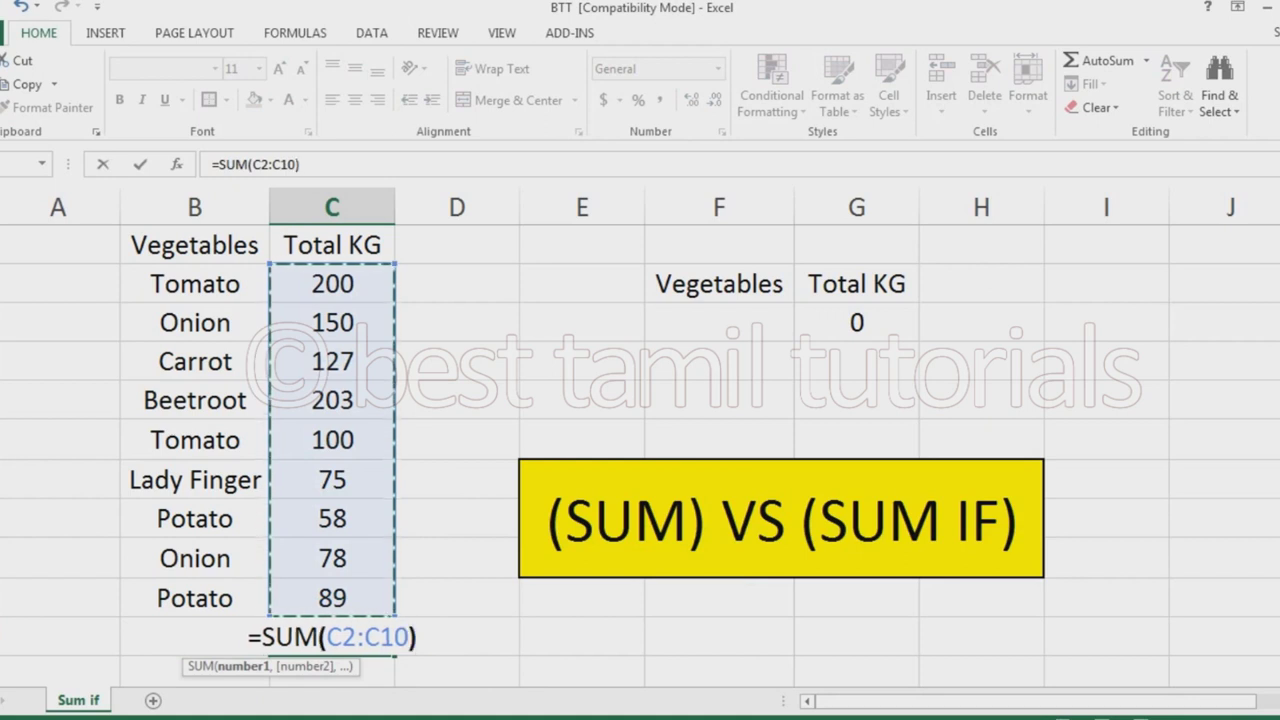
key("Return")
scroll(640, 450, "up", 1)
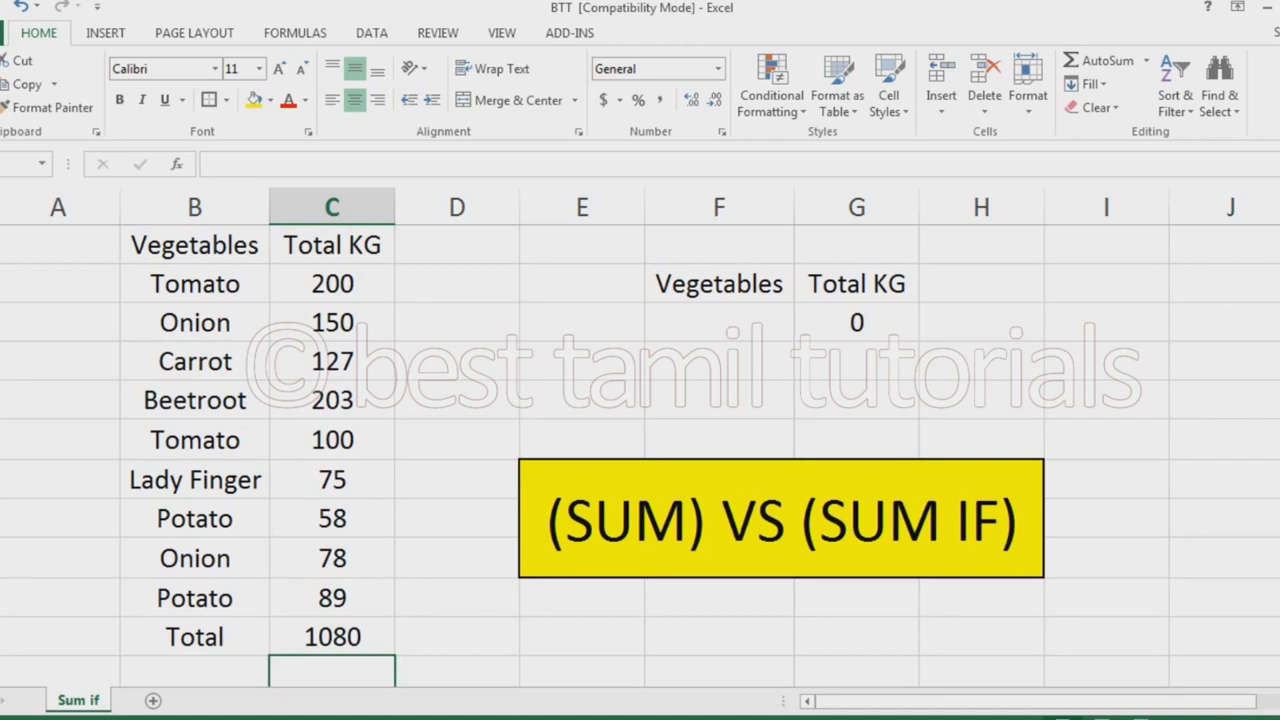
- Enter Tomato as the lookup vegetable in F3 and check the two Tomato weights in C2 and C6
left_click(719, 323)
type("Tot")
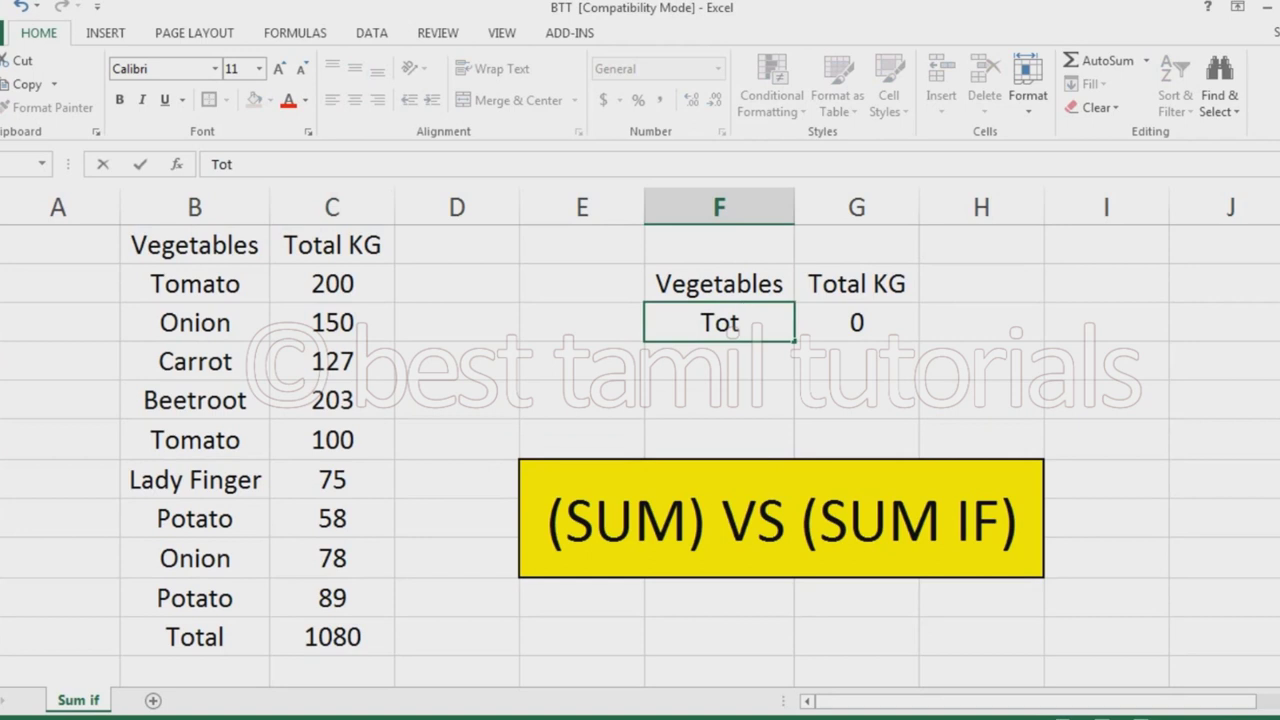
key("BackSpace")
type("mato")
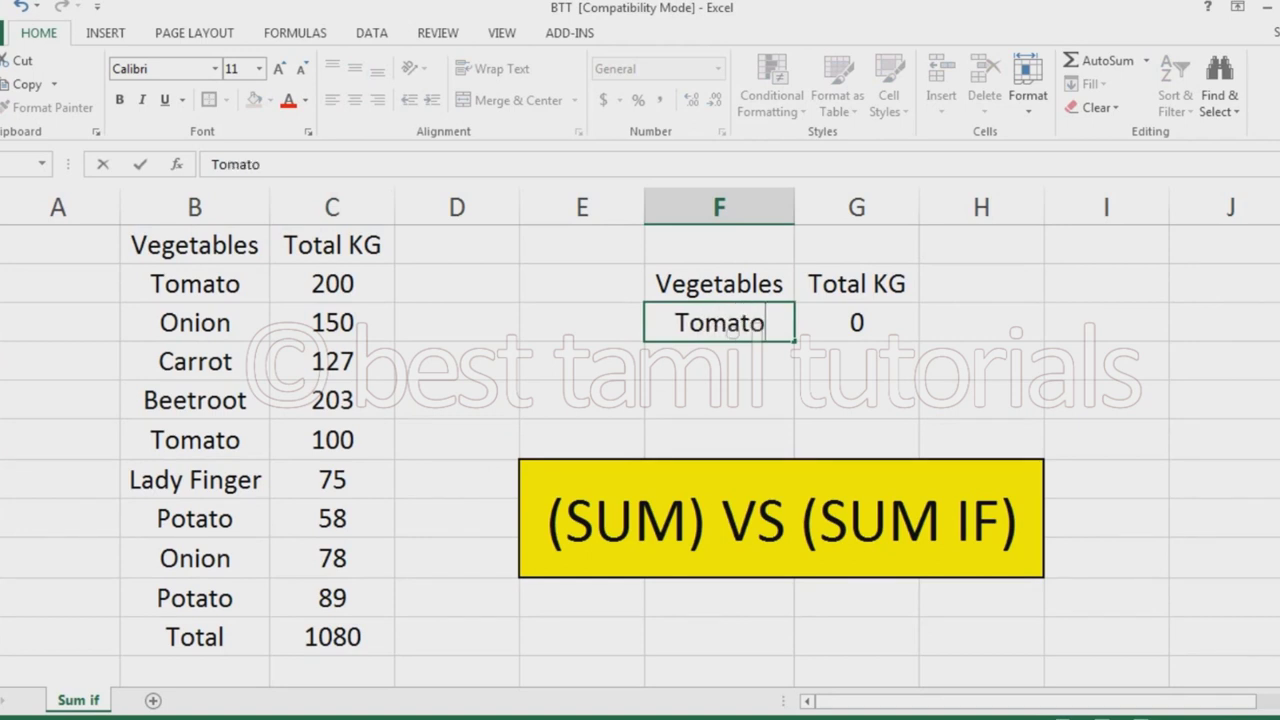
key("Return")
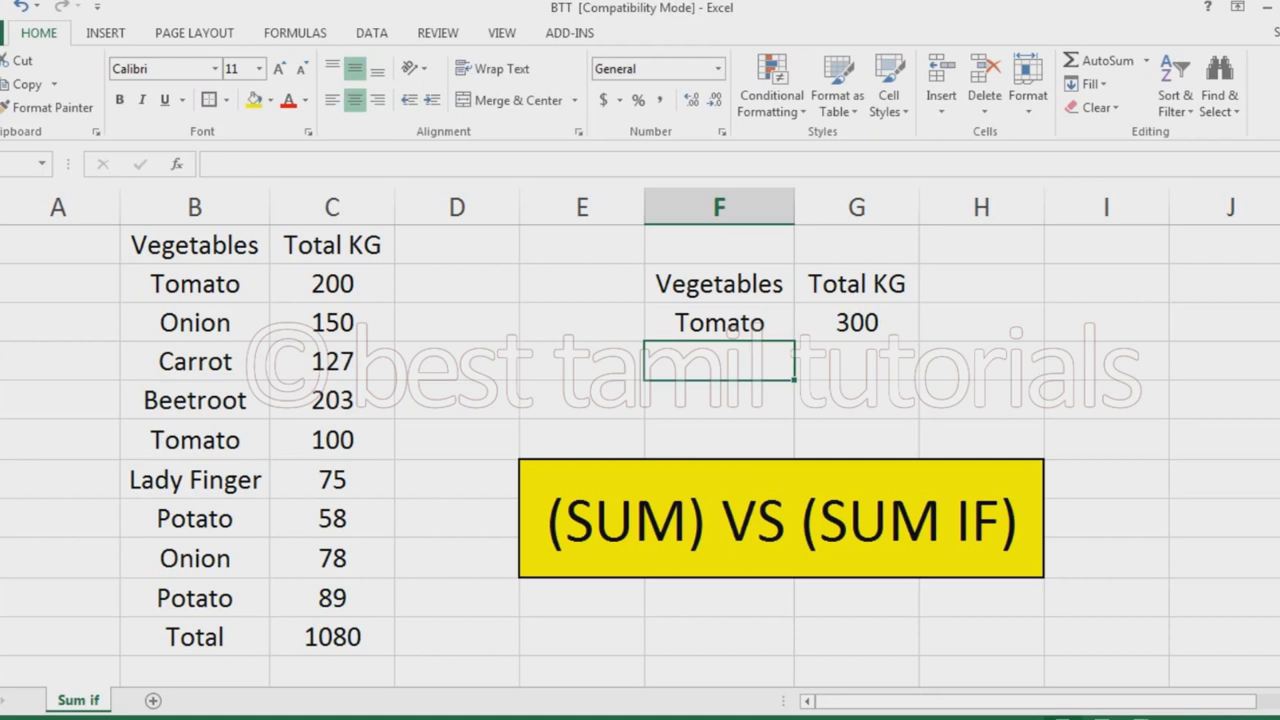
left_click(332, 284)
left_click(332, 440)
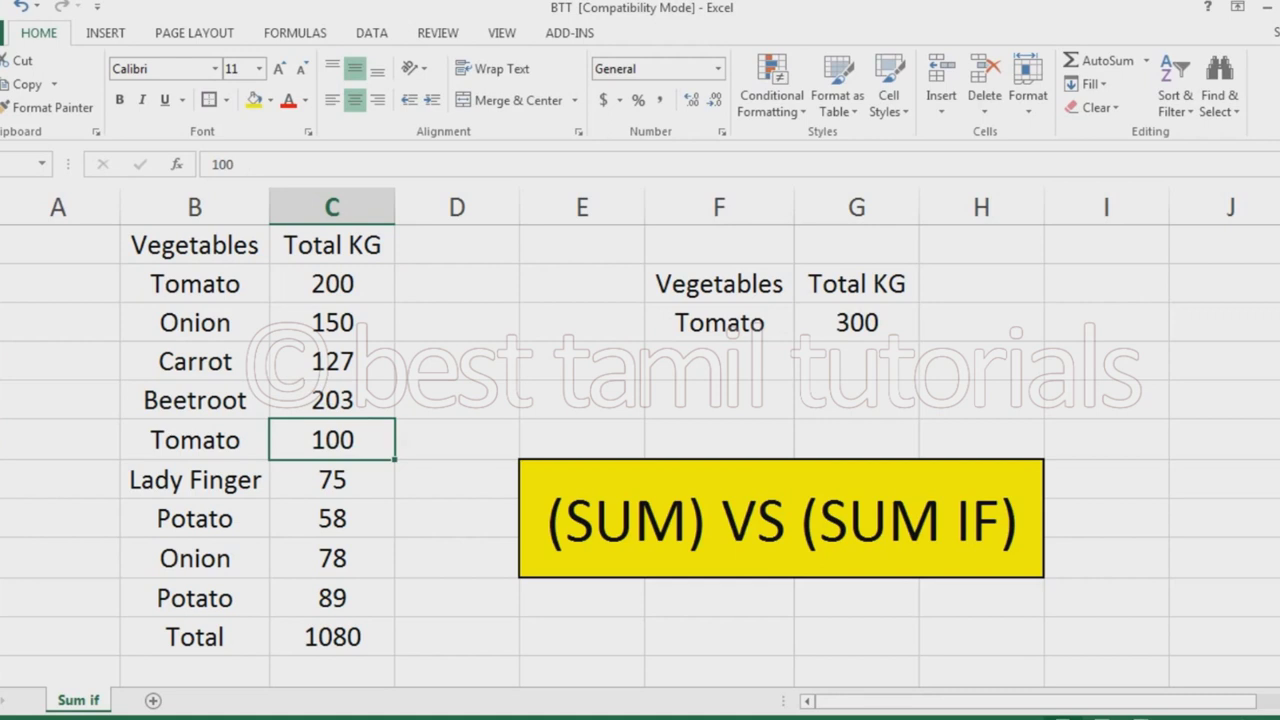
- Replace the lookup vegetable in F3 with Onion and select both Onion weights, C3 and C9, for comparison
left_click(719, 323)
type("Onion")
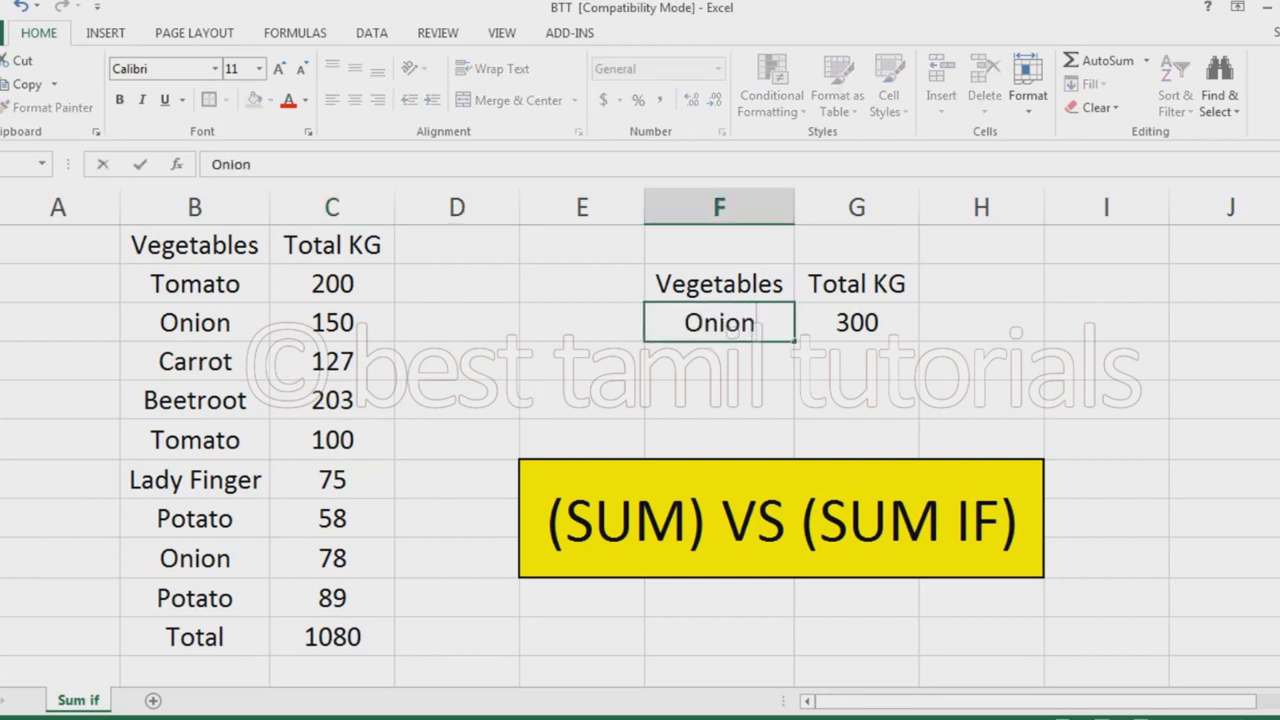
key("Return")
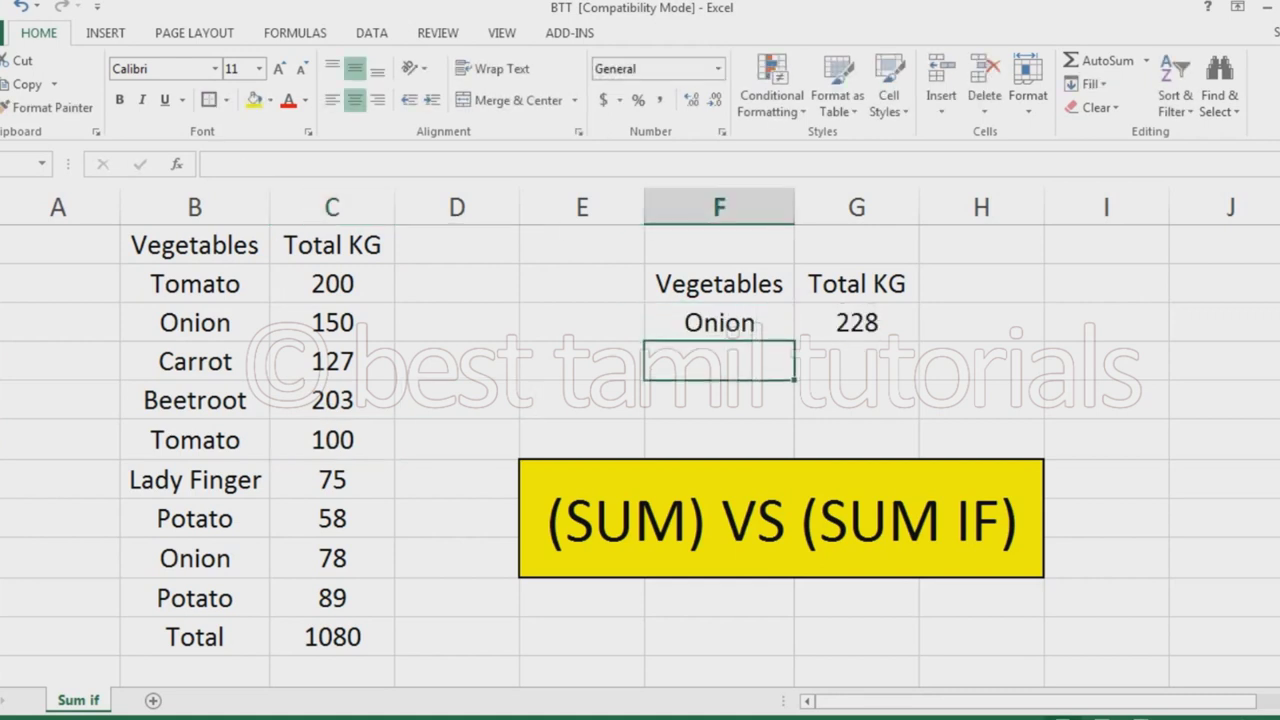
left_click(332, 323)
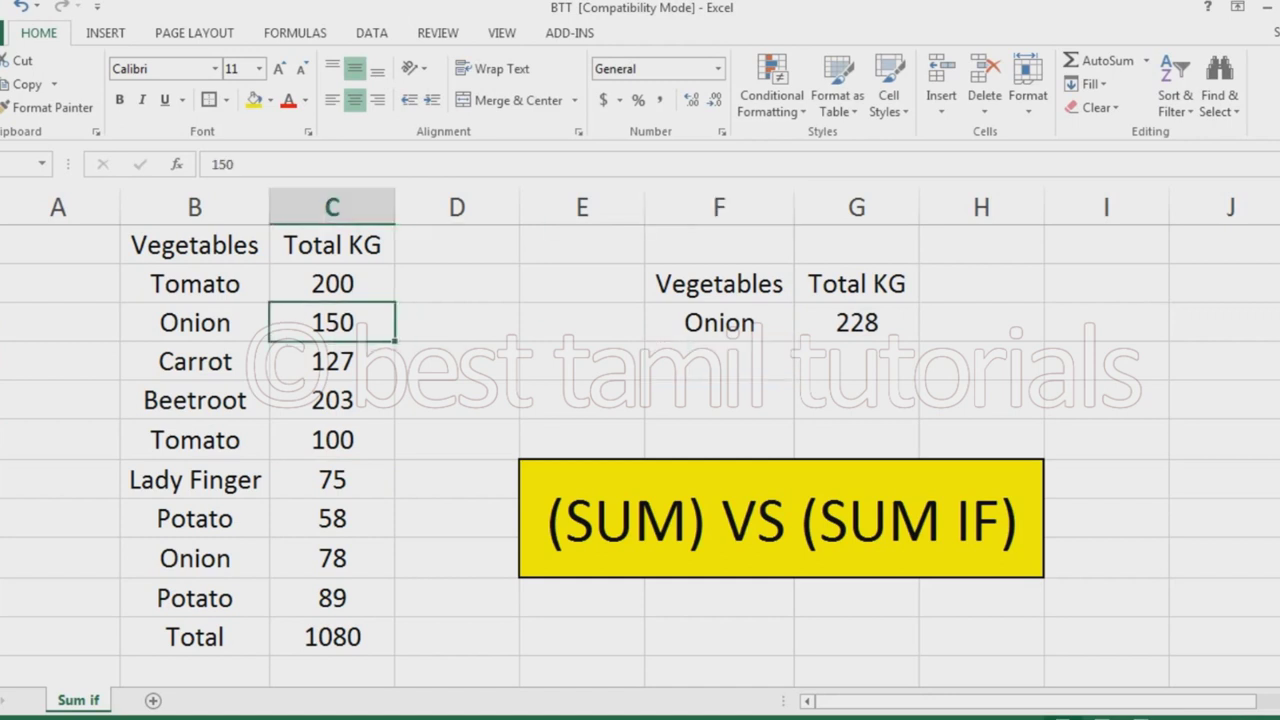
left_click(332, 558, "ctrl")
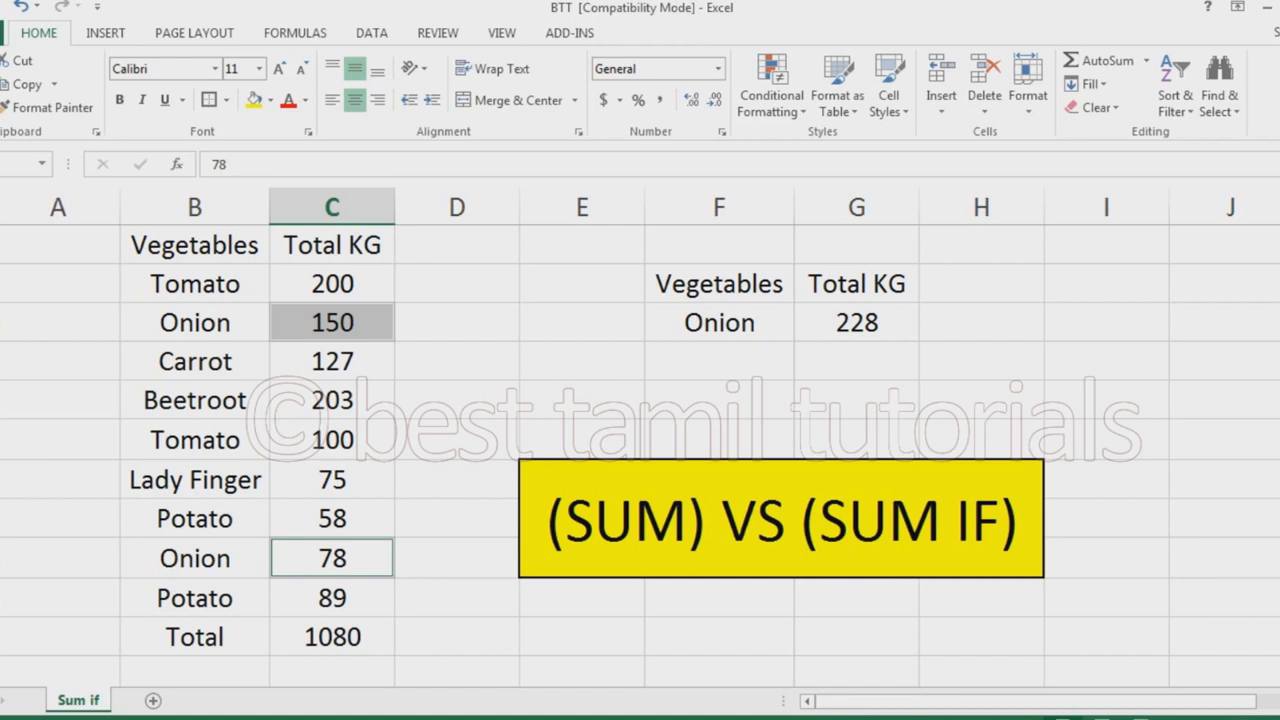
- Clear the lookup vegetable and its total from cells F3:G3
left_click(719, 400)
left_click_drag(719, 323, 857, 323)
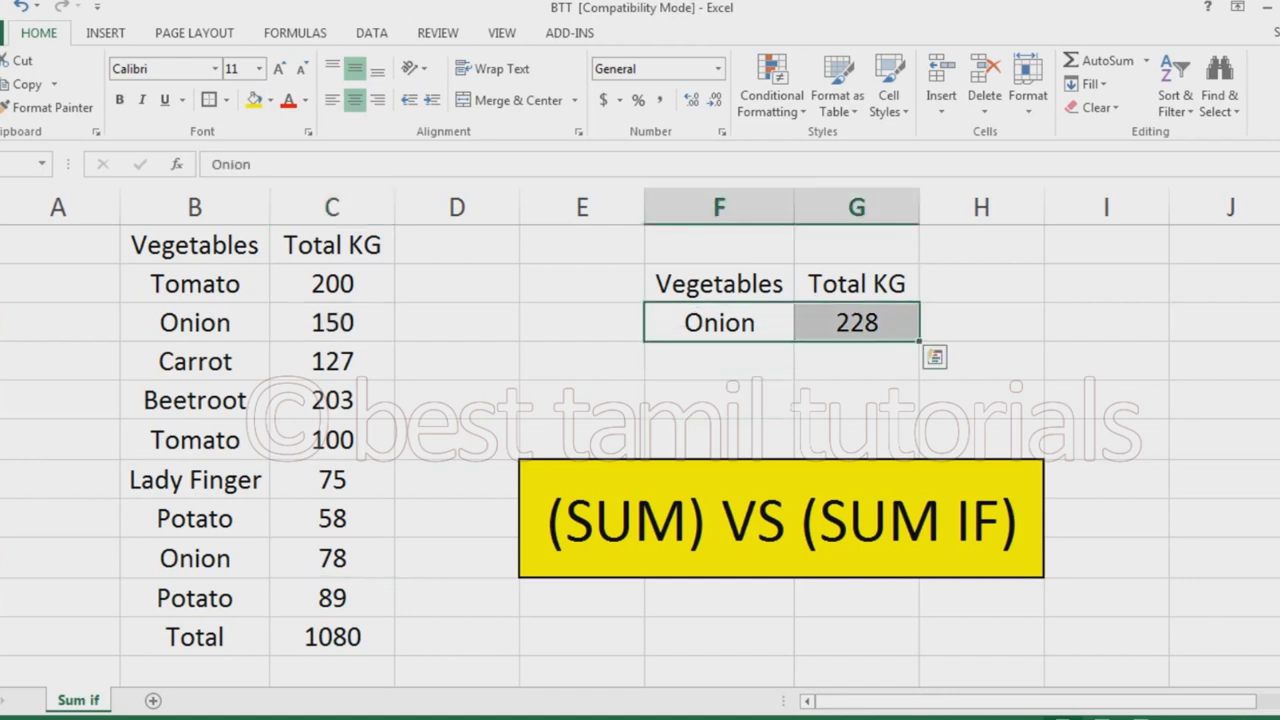
key("Delete")
left_click(981, 400)
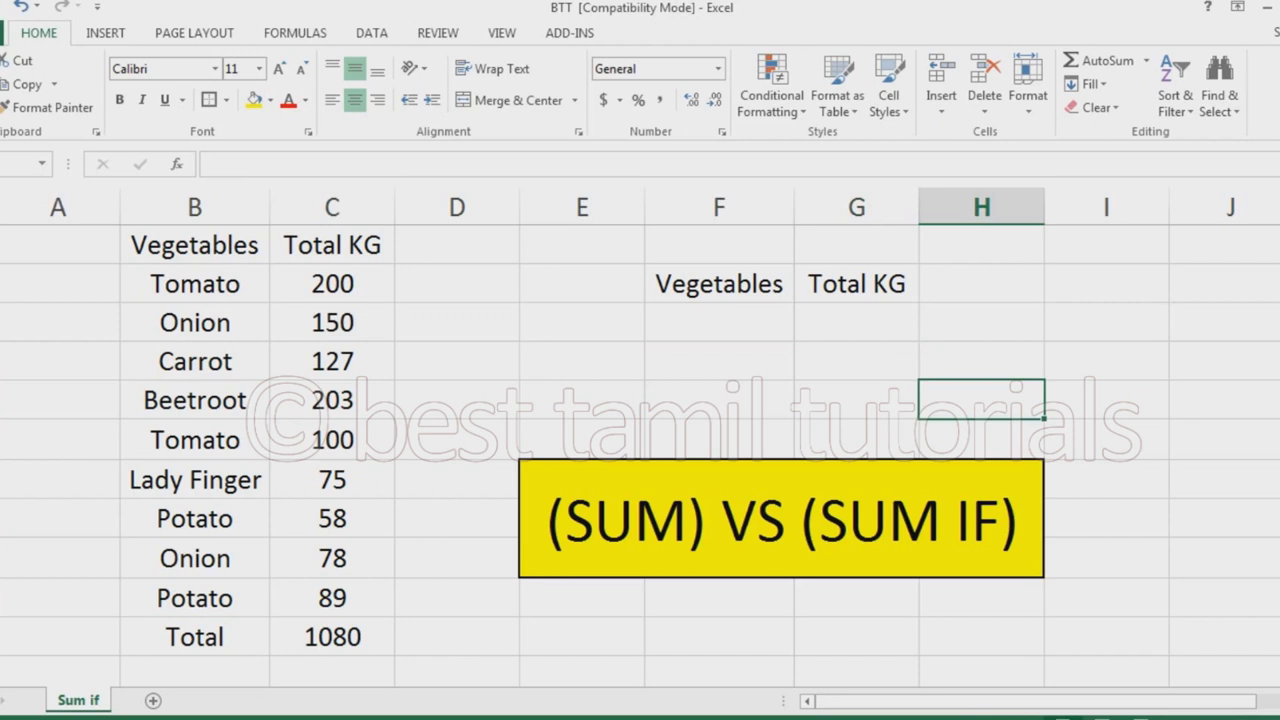
- Apply all borders to the lookup table in cells F2:G3
left_click_drag(195, 245, 332, 245)
left_click_drag(719, 284, 857, 323)
left_click(226, 100)
left_click(260, 274)
left_click(857, 361)
left_click(719, 323)
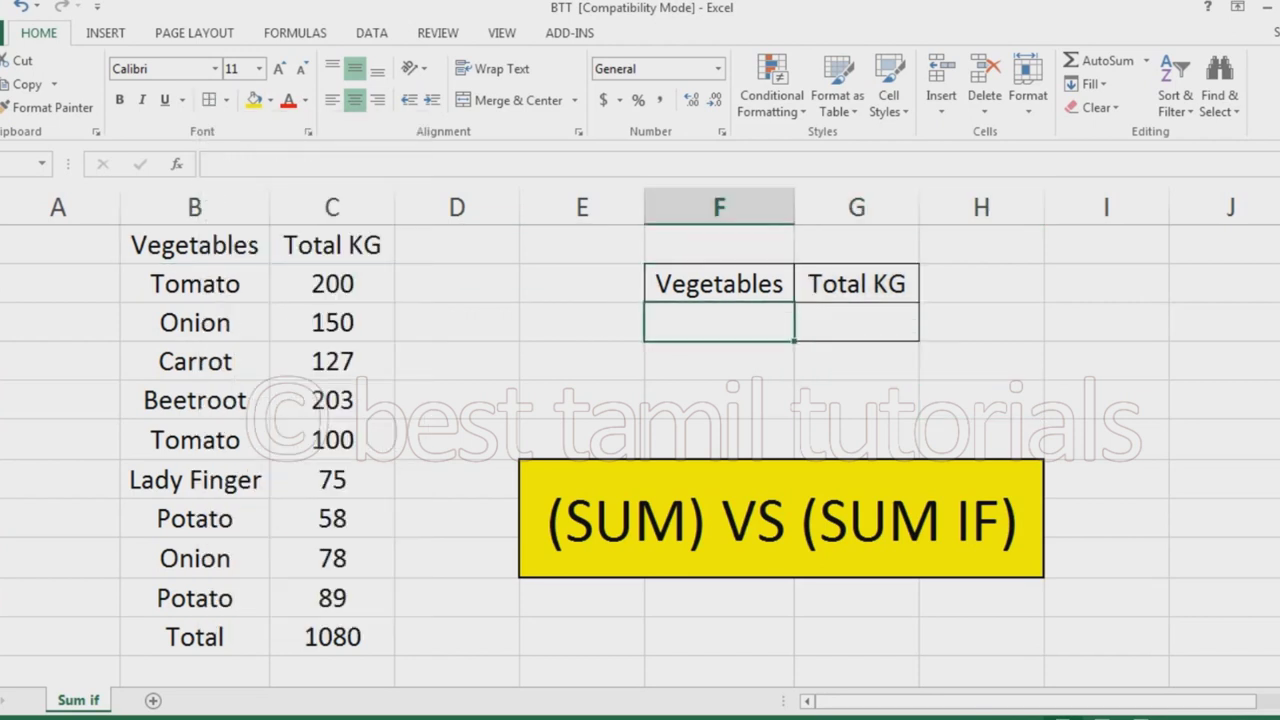
- Enter the formula =sumif(B2:B10,F3,C2:C10) in G3 to total the weight of the vegetable named in F3
left_click(857, 323)
type("=su")
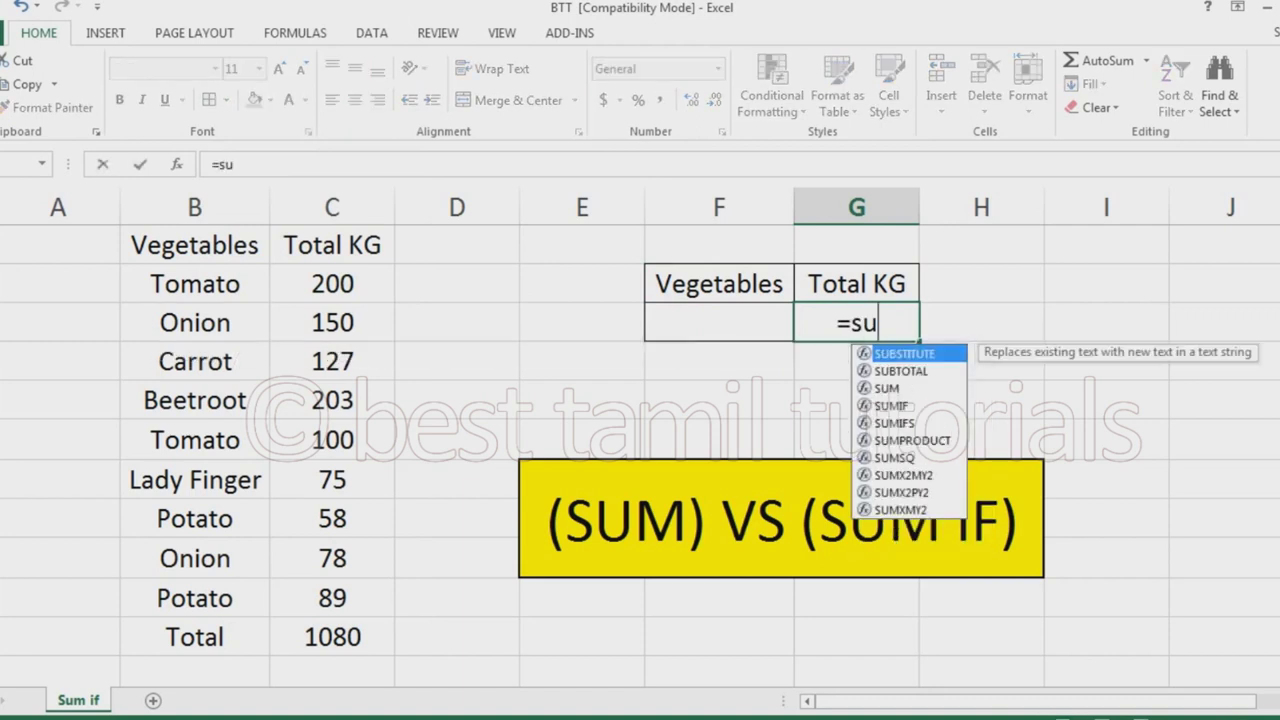
type("mif")
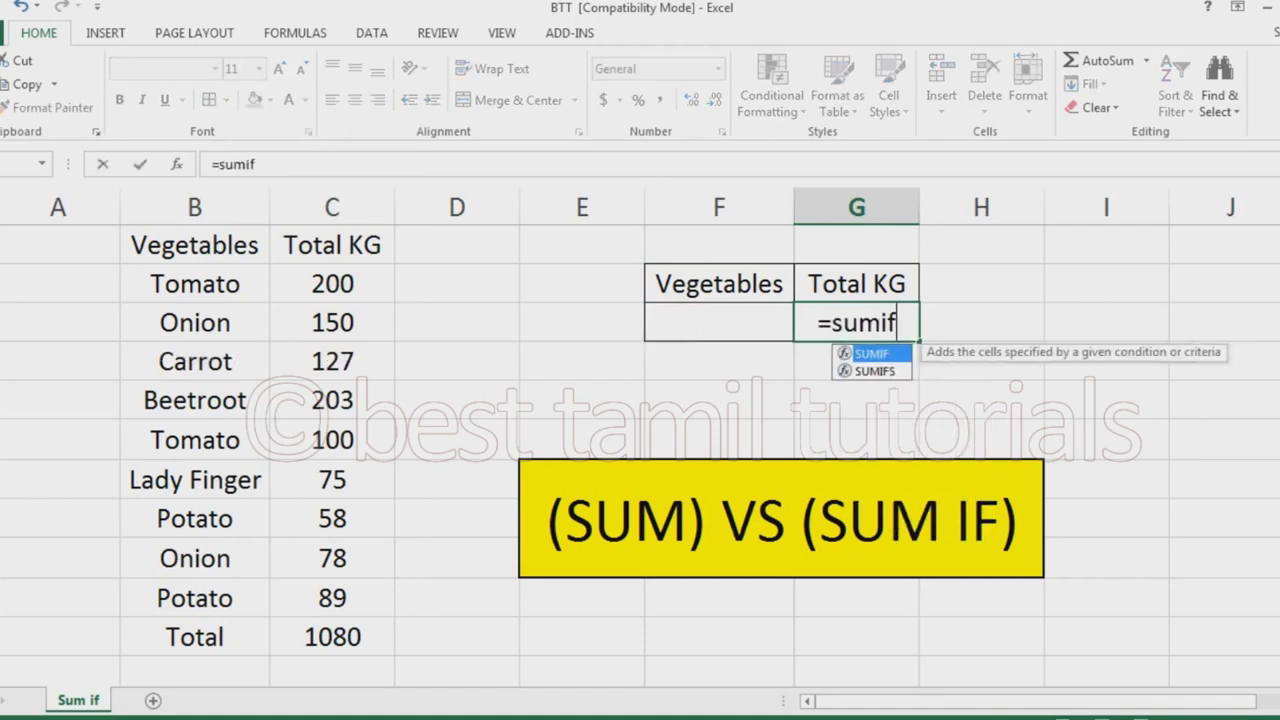
type("(")
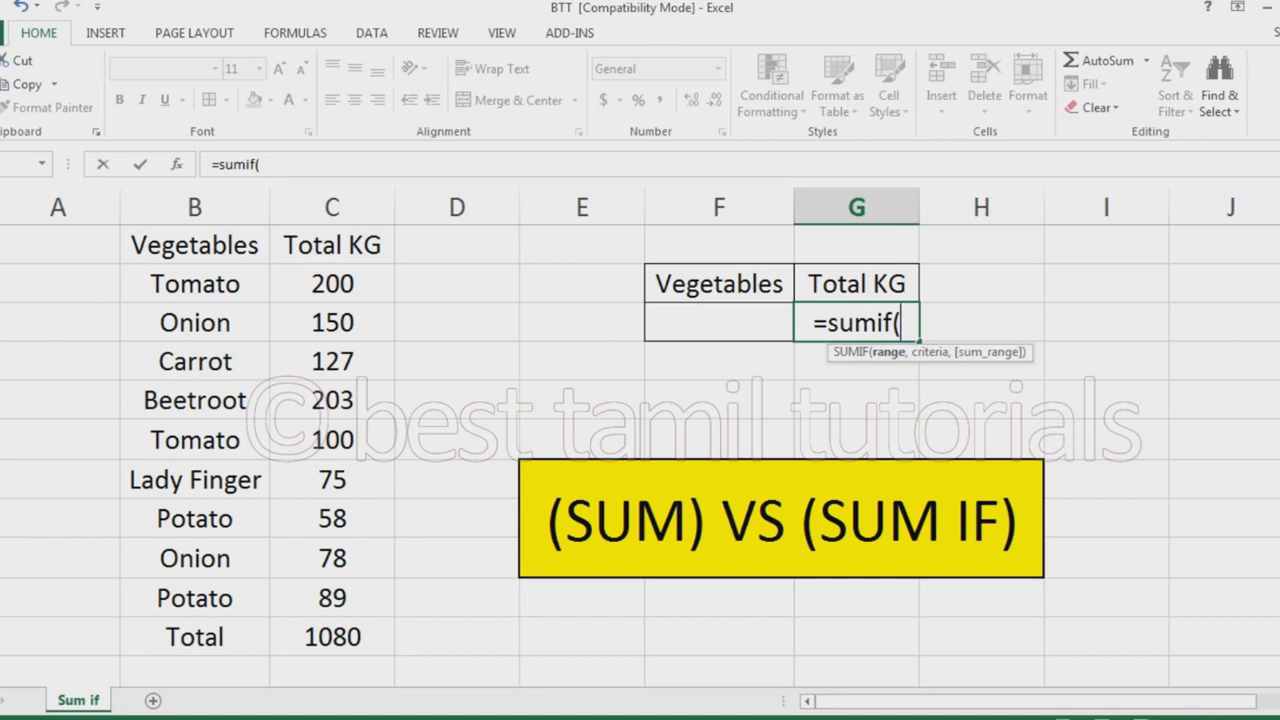
left_click(195, 284)
left_click_drag(195, 284, 195, 598)
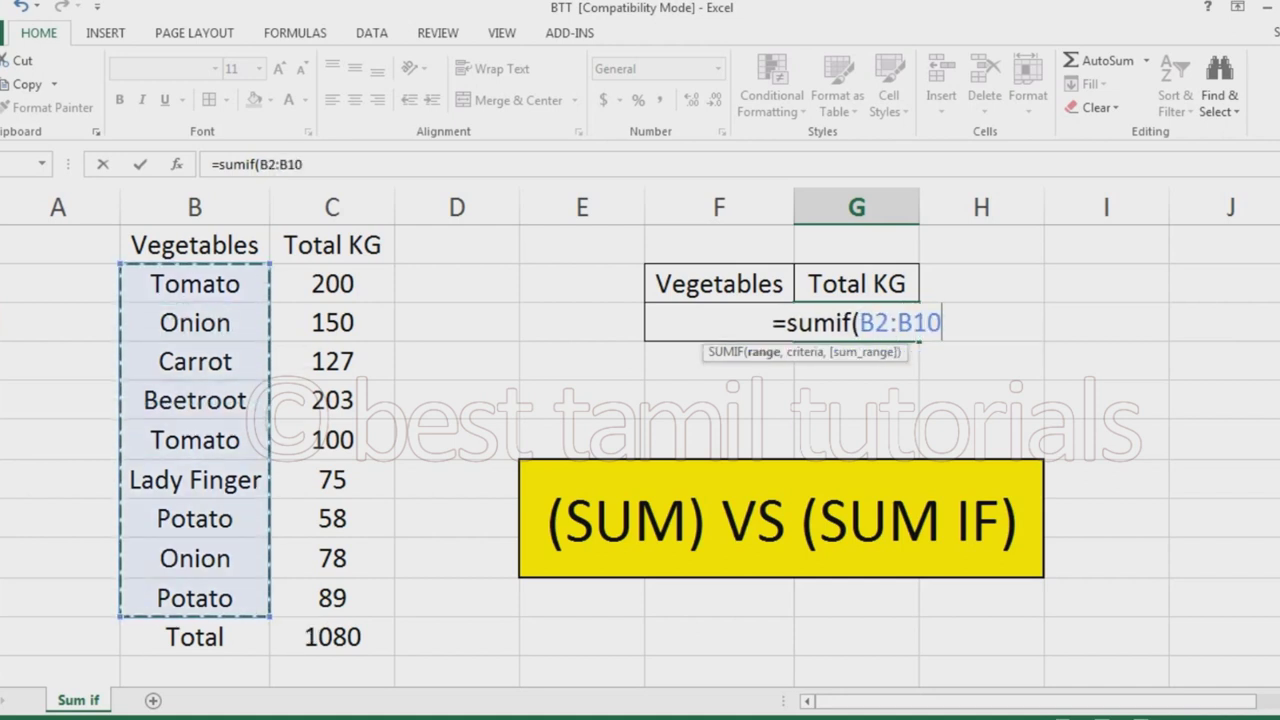
type(",")
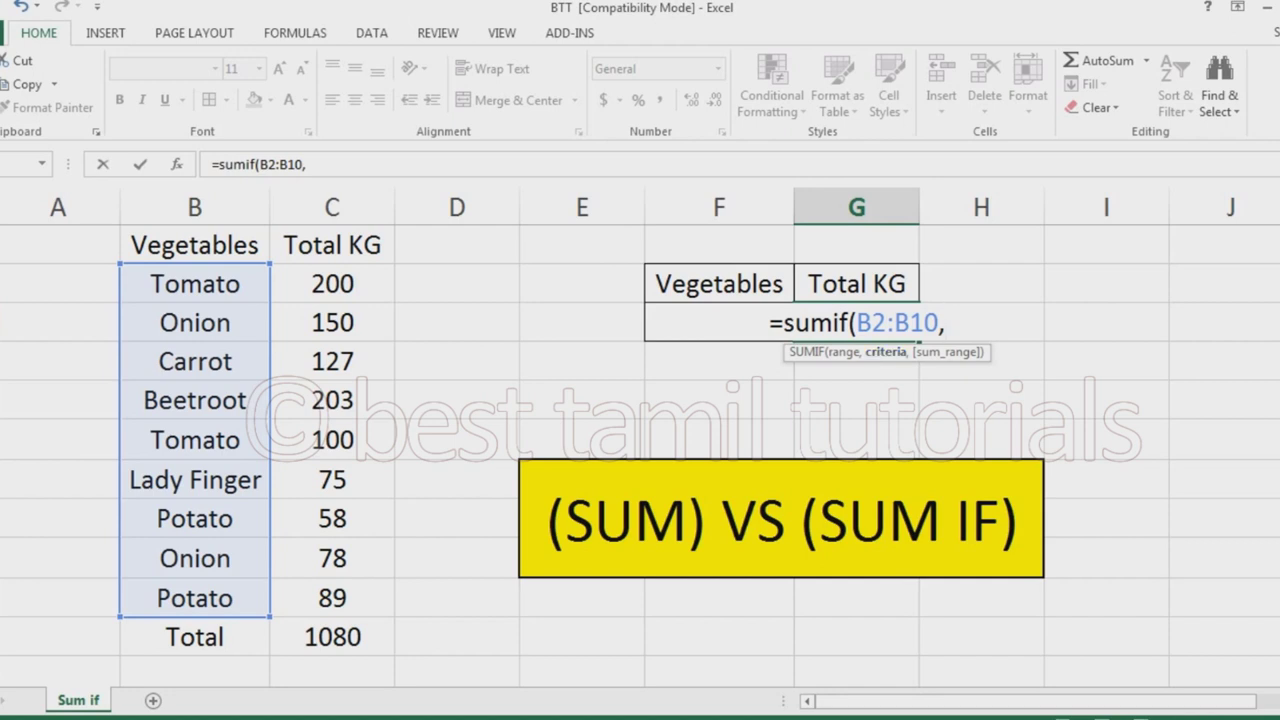
left_click(658, 323)
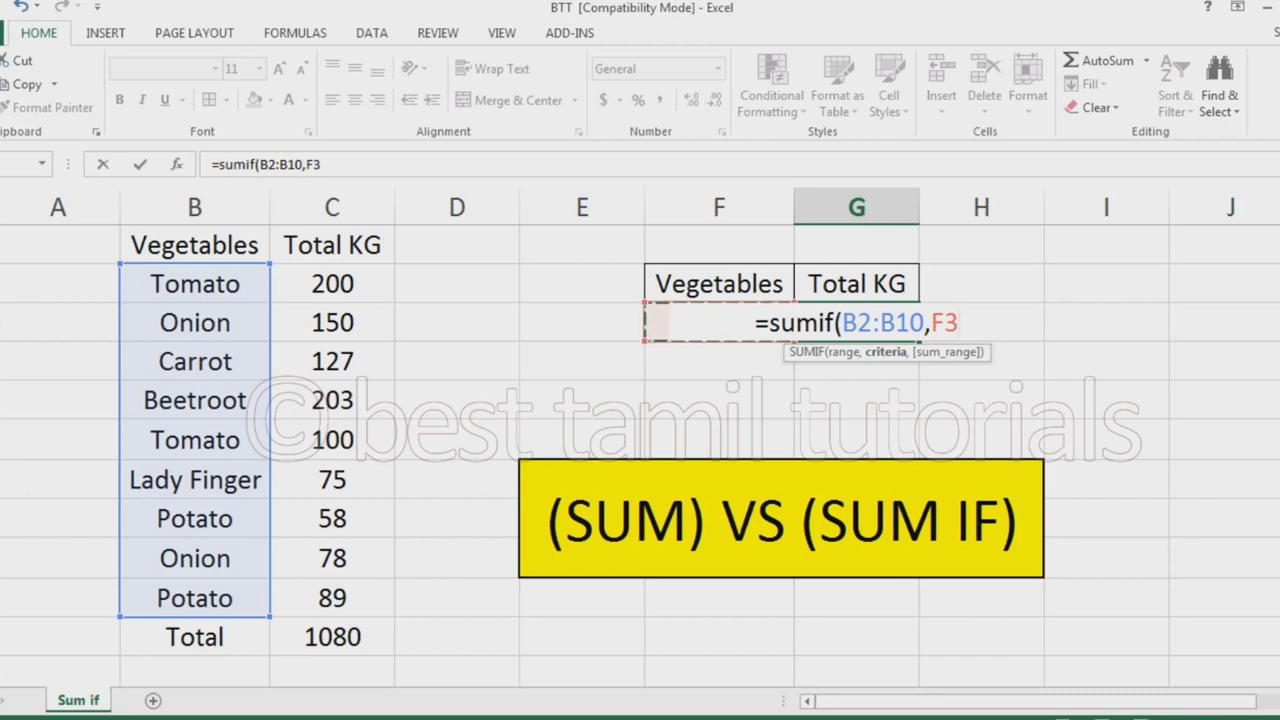
type(",")
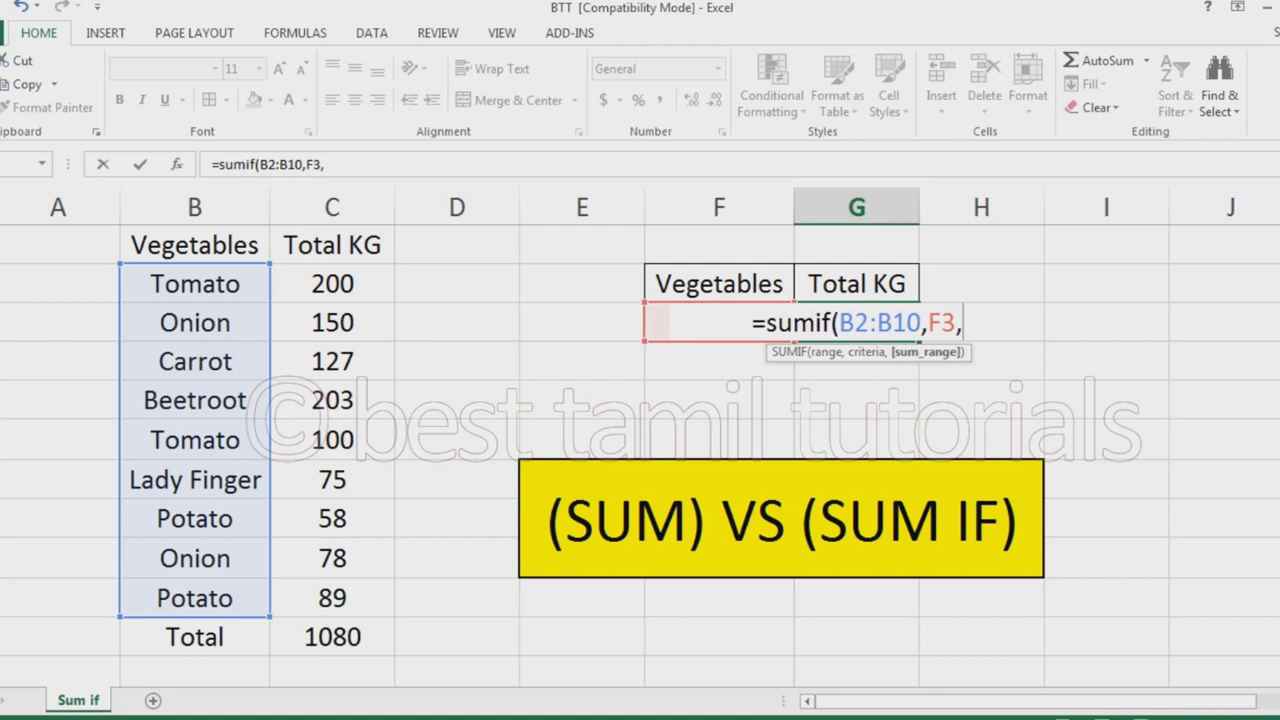
left_click_drag(332, 284, 332, 598)
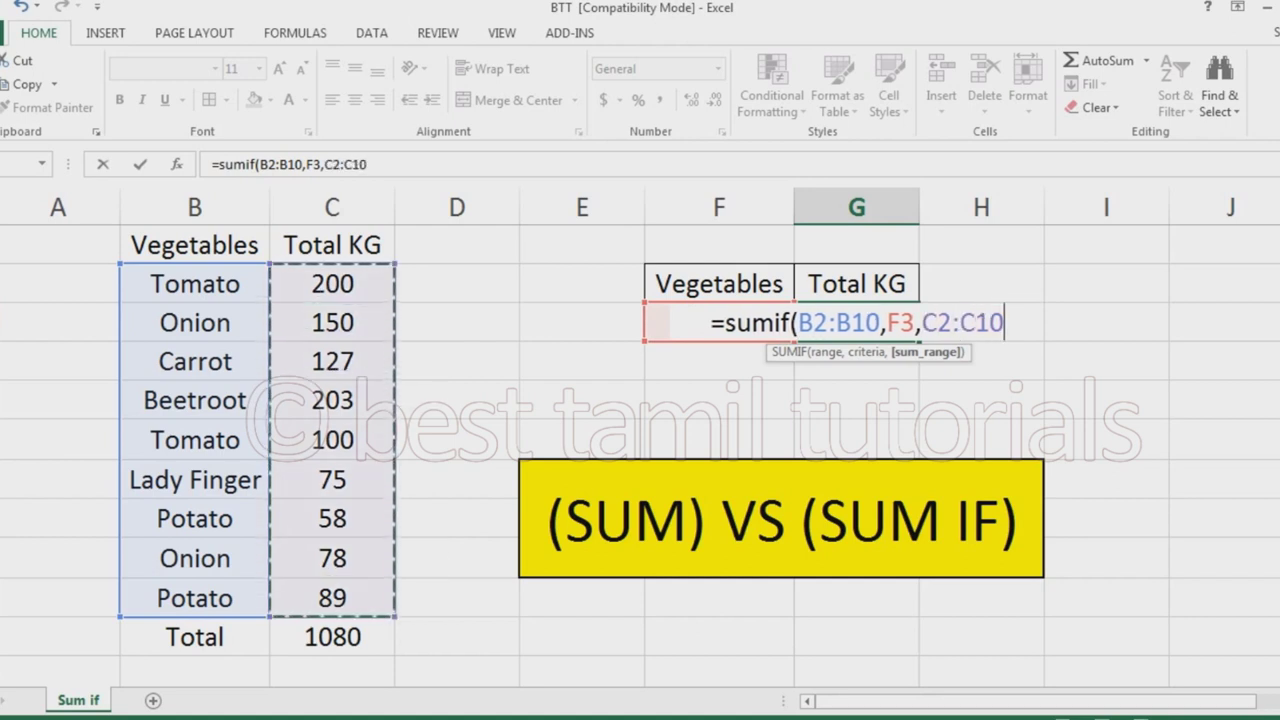
type(")")
key("Return")
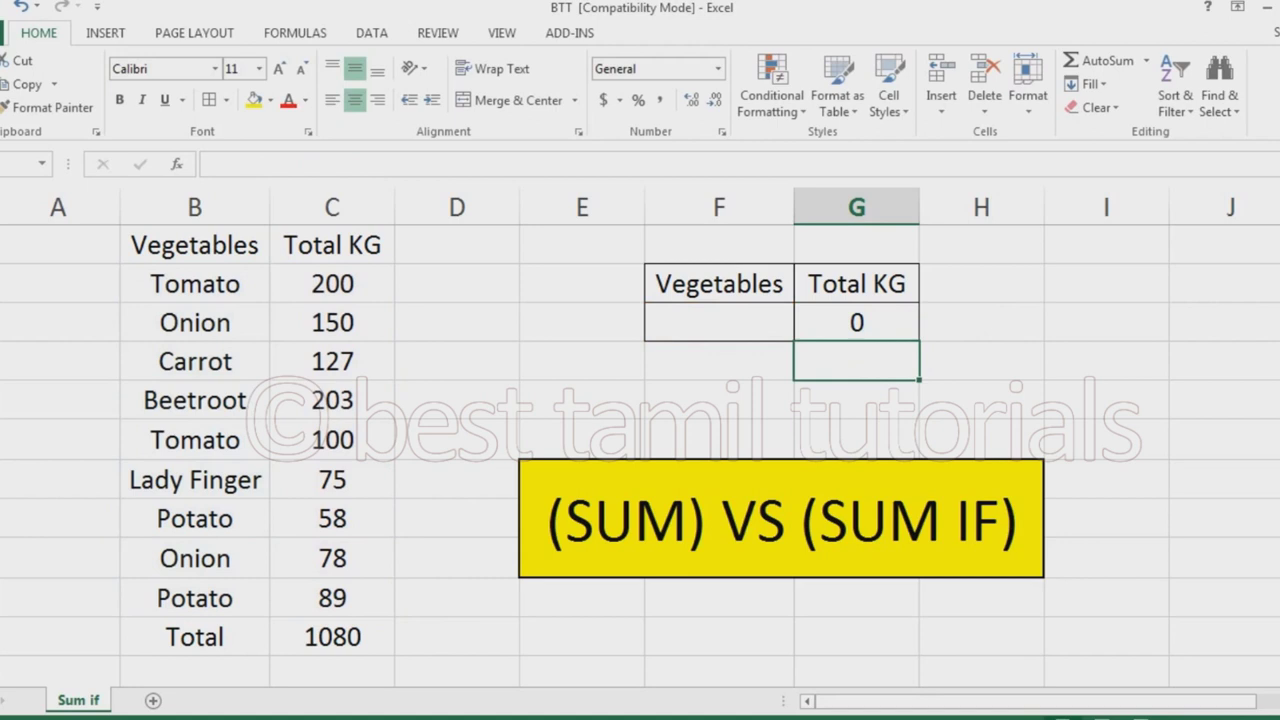
- Enter Potato as the lookup vegetable in F3 and select both Potato weights, C10 and C8, for comparison
left_click(719, 322)
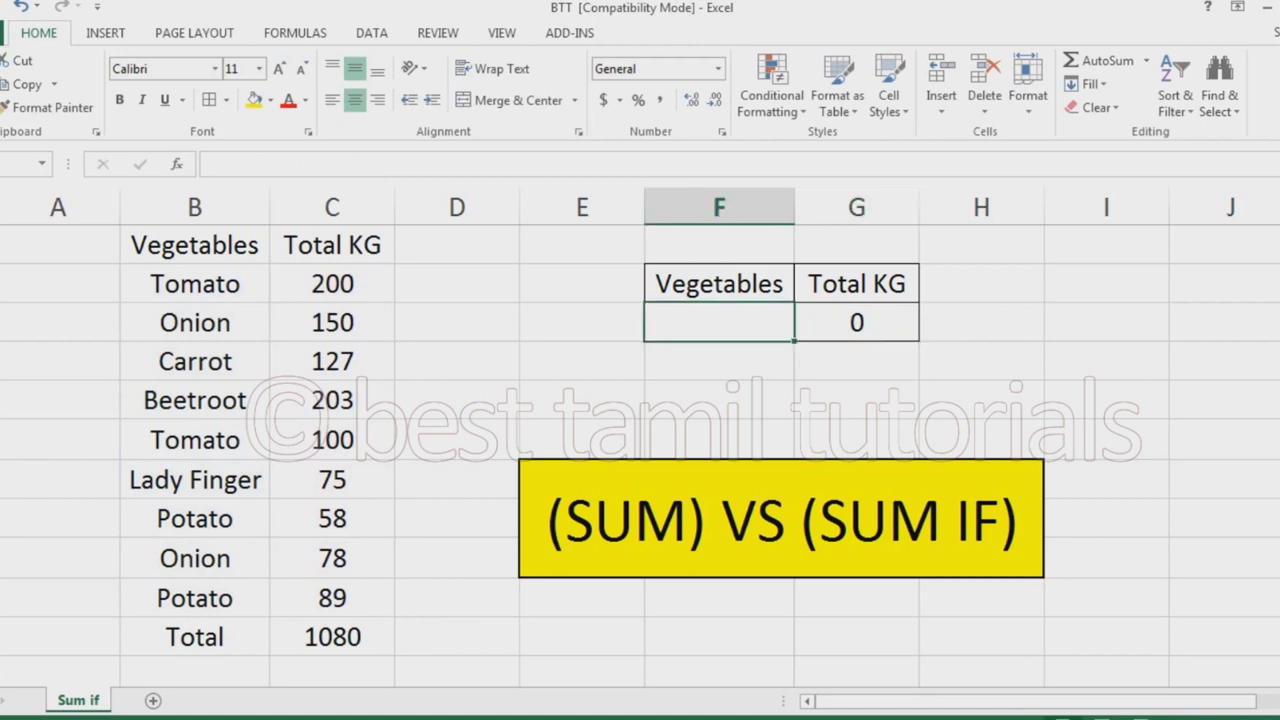
type("Potato")
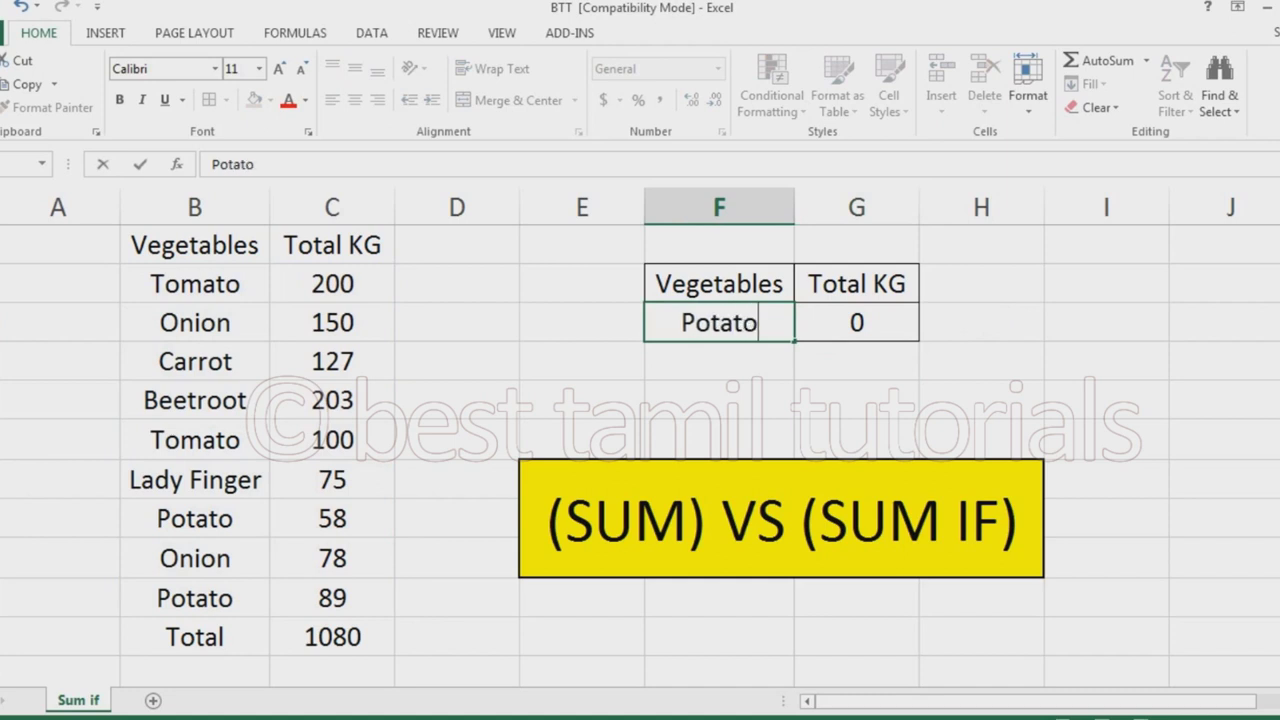
key("Return")
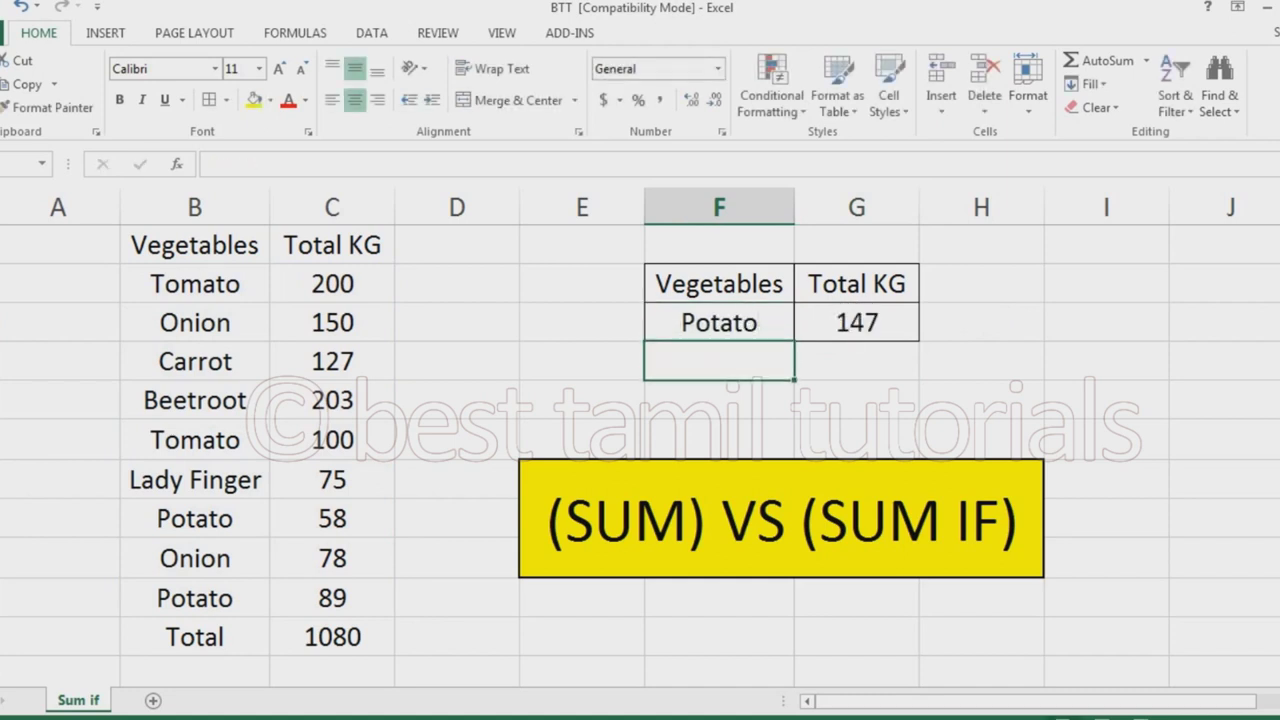
left_click(332, 598)
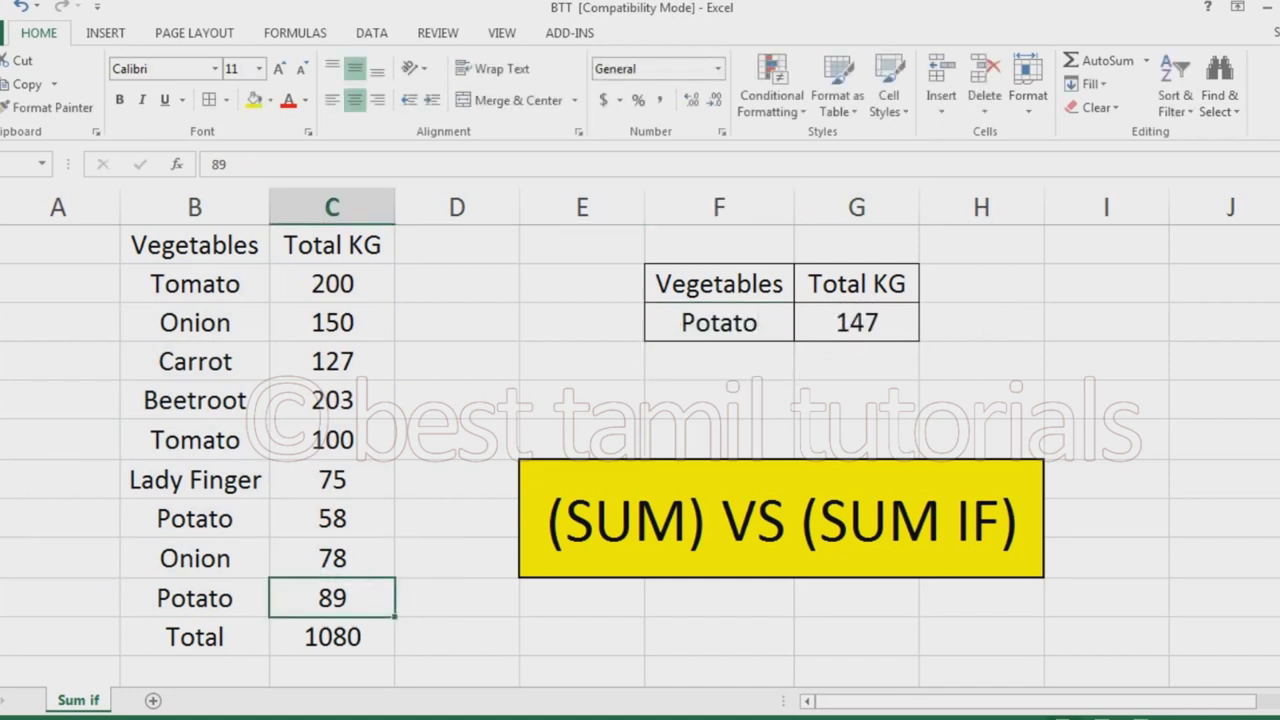
left_click(332, 519, "ctrl")
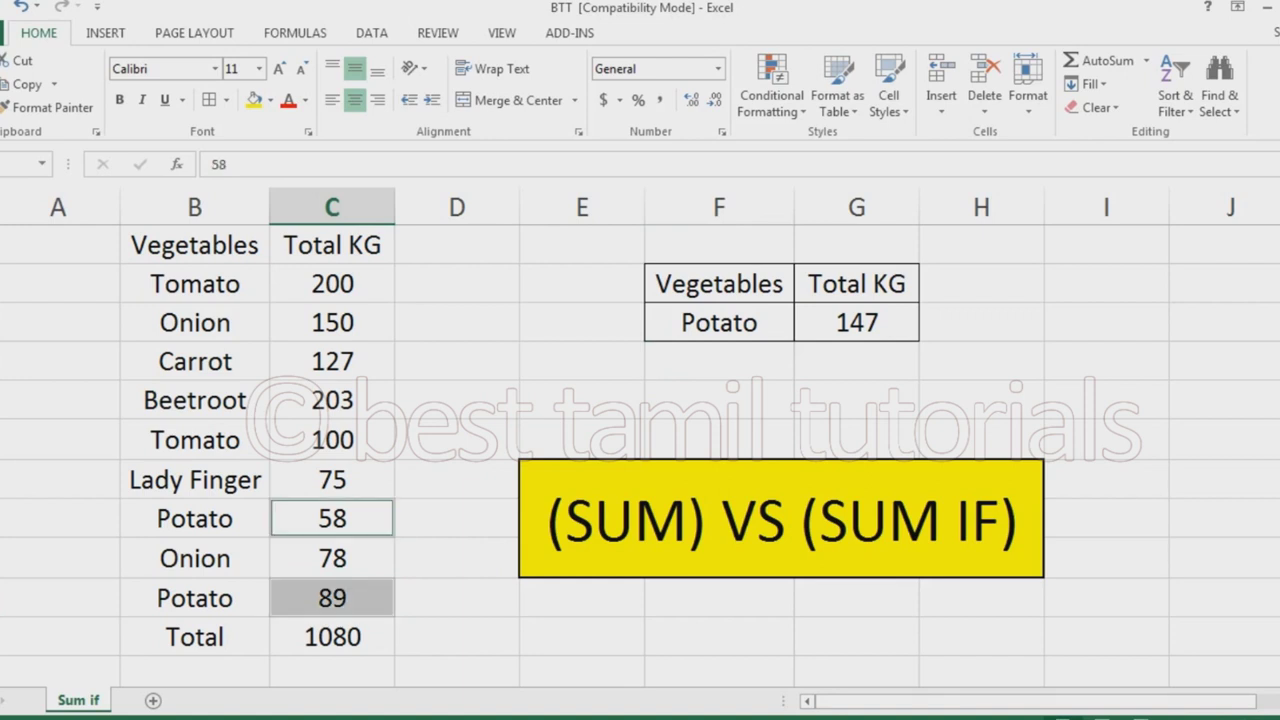
- Change the lookup vegetable in F3 to Tomato and select both Tomato weights, C2 and C6, for comparison
left_click(719, 323)
type("T")
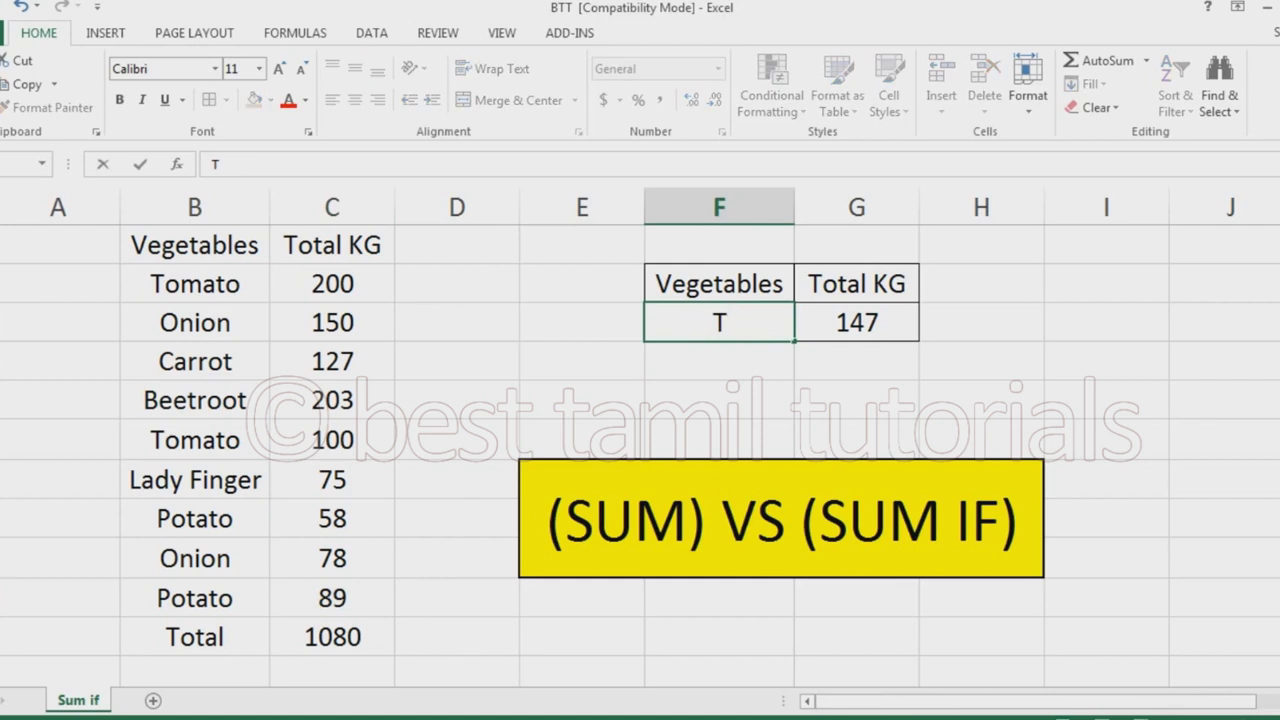
type("omato")
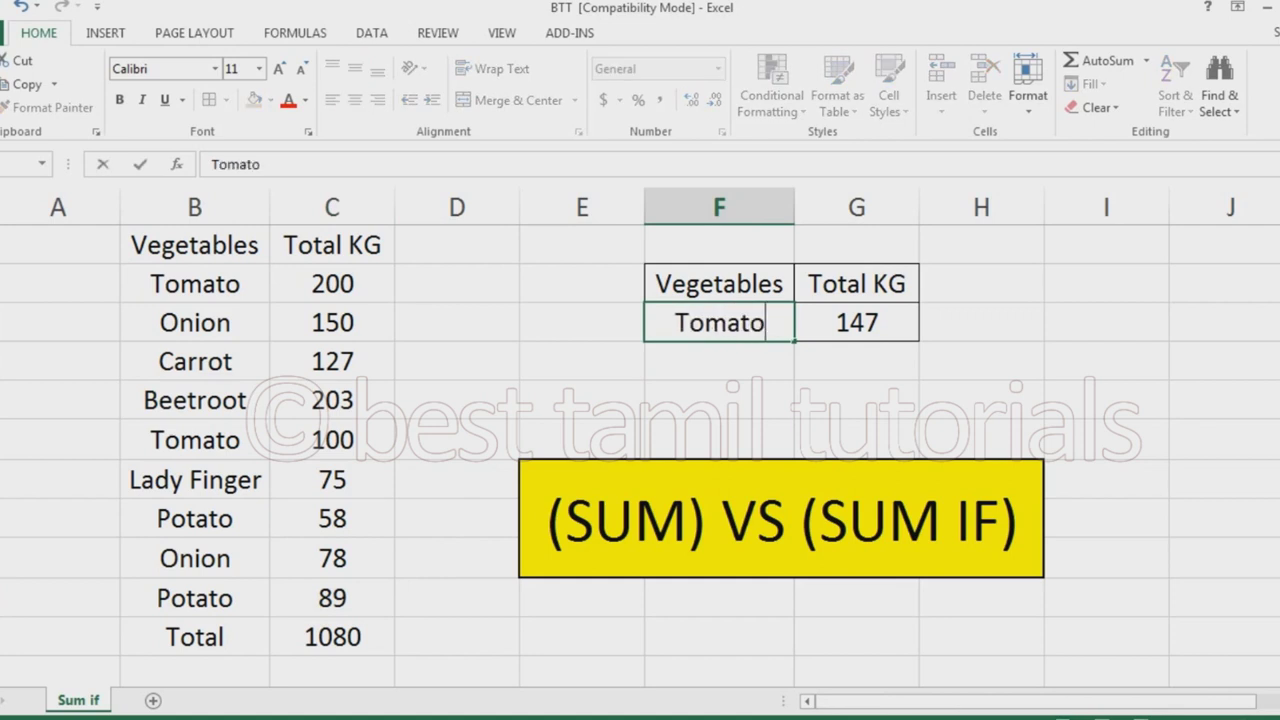
key("Return")
left_click(332, 284)
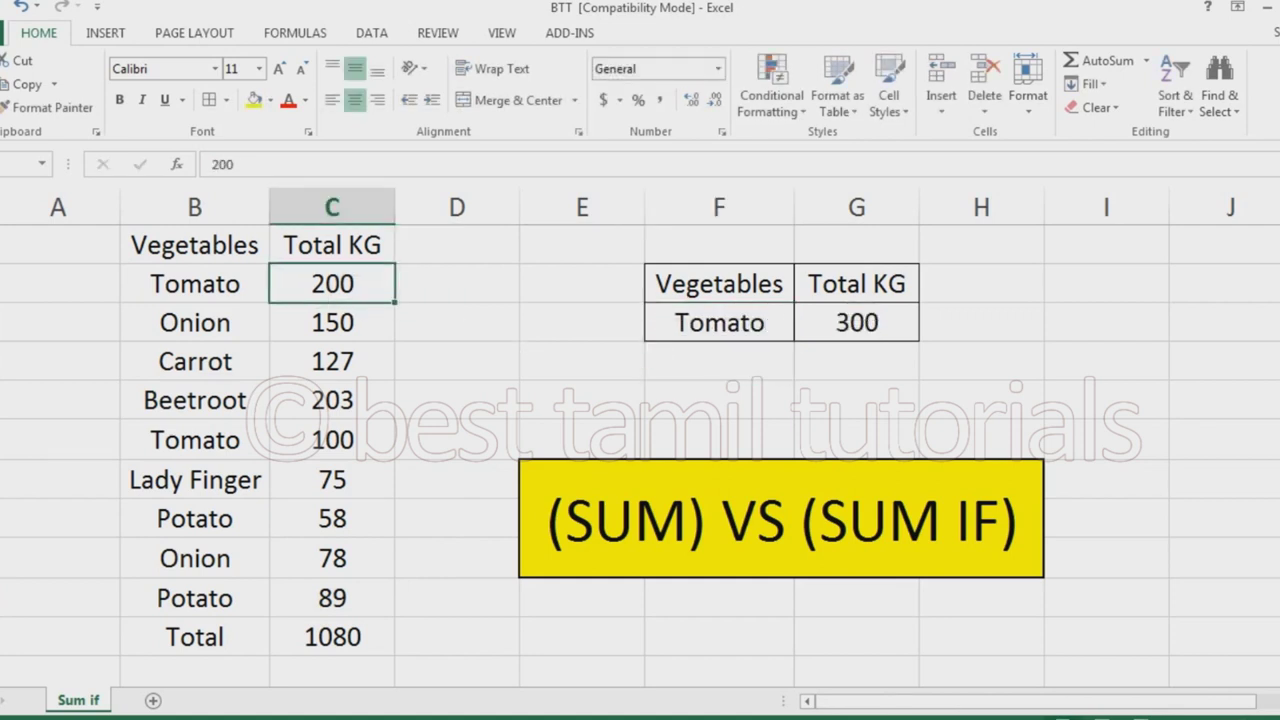
left_click(332, 440, "ctrl")
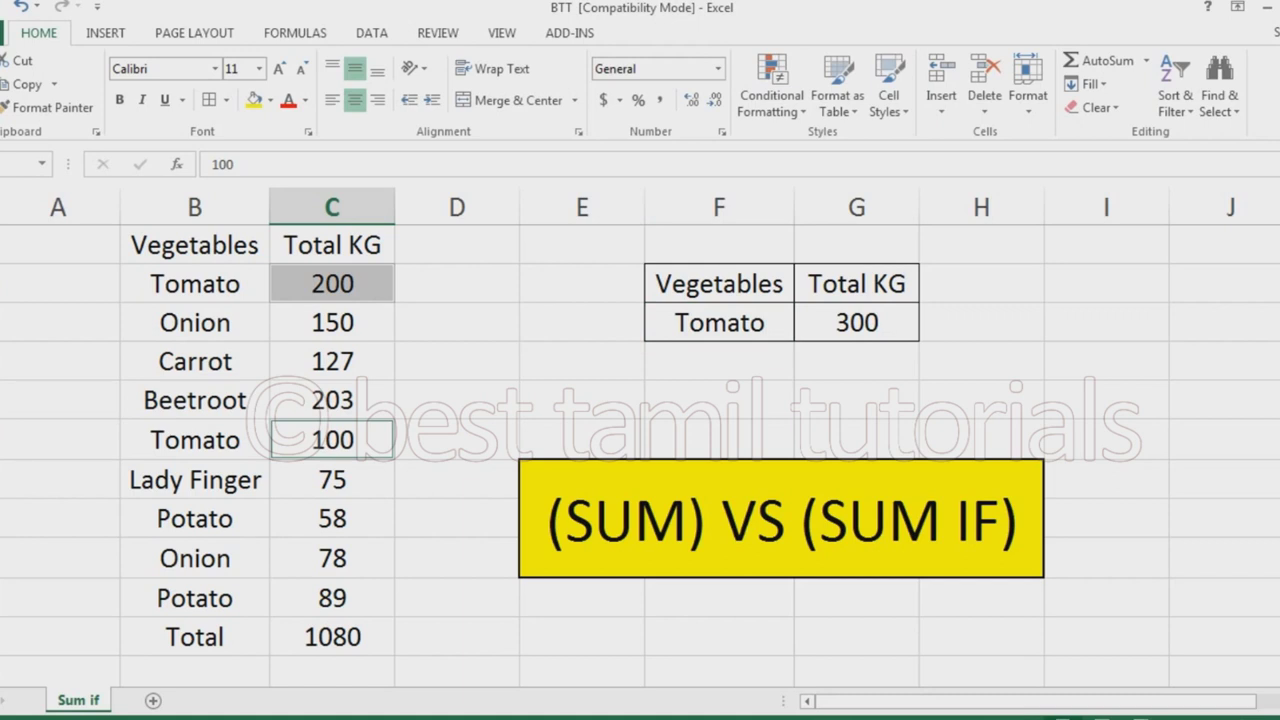
- Check the Beetroot row in the vegetable list and set the lookup vegetable in F3 to Beetroot
left_click(195, 400)
left_click(332, 400)
left_click(719, 323)
type("Beetroot")
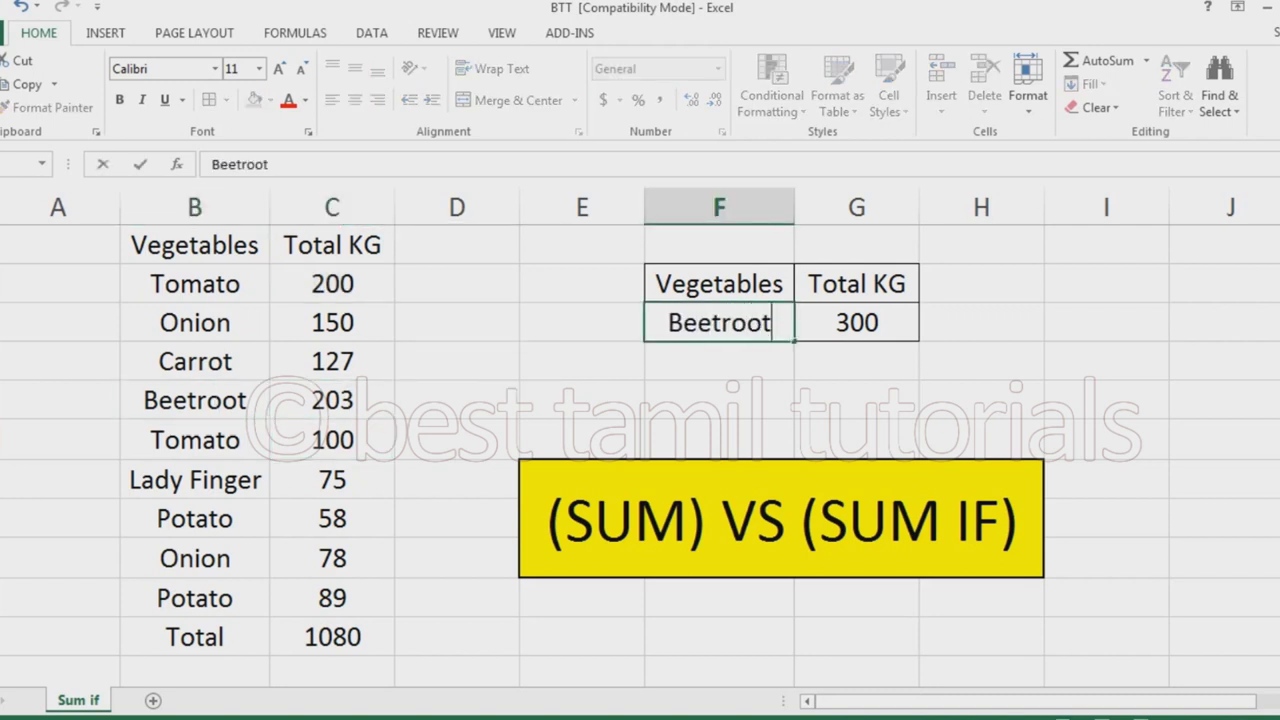
key("Return")
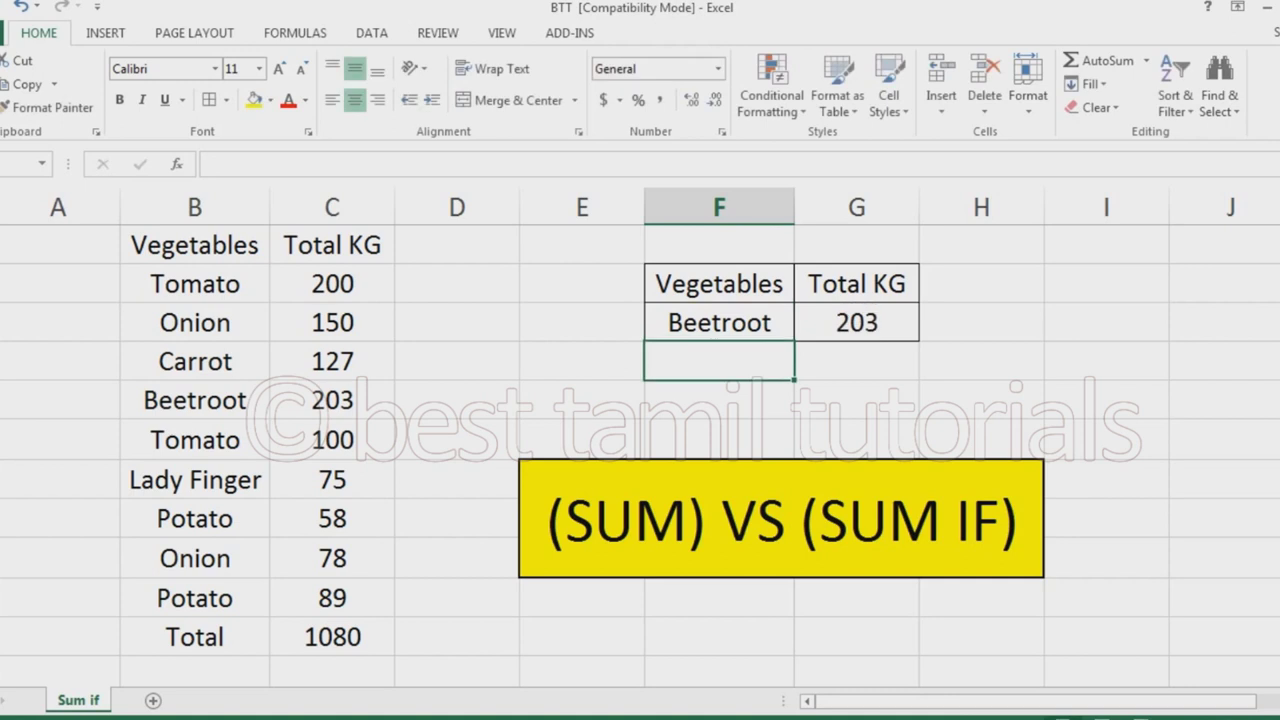